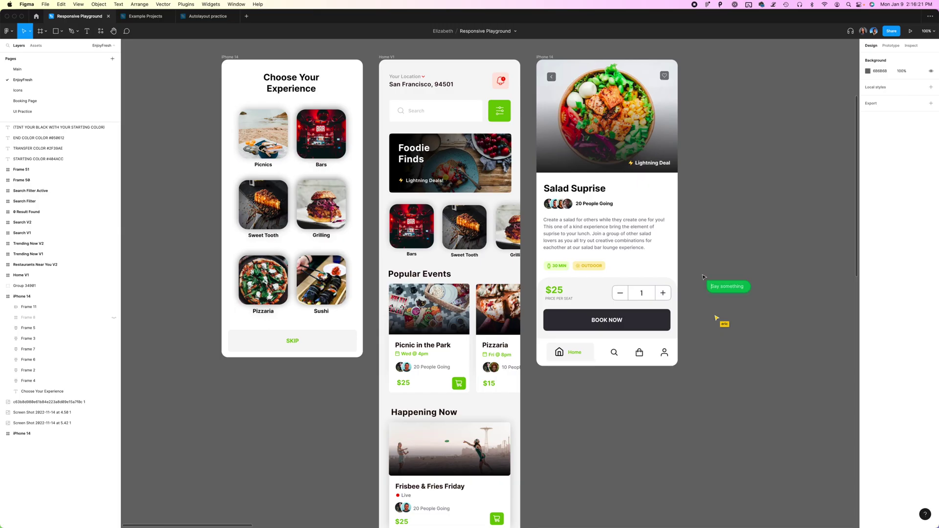
# - Show the cursor chat message 'Thinking of making the CTA green? WDYT?' beside the Salad Suprise screen
pyautogui.write('king a')
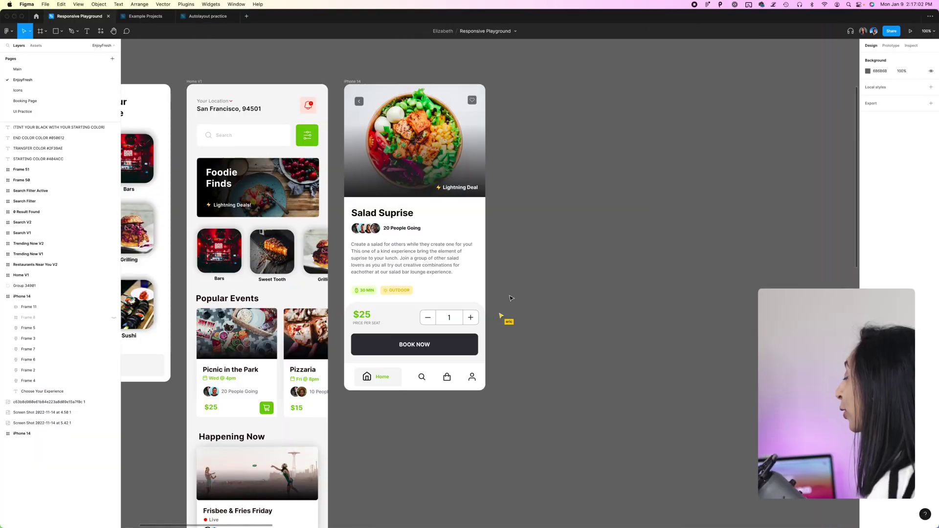
pyautogui.press('/')
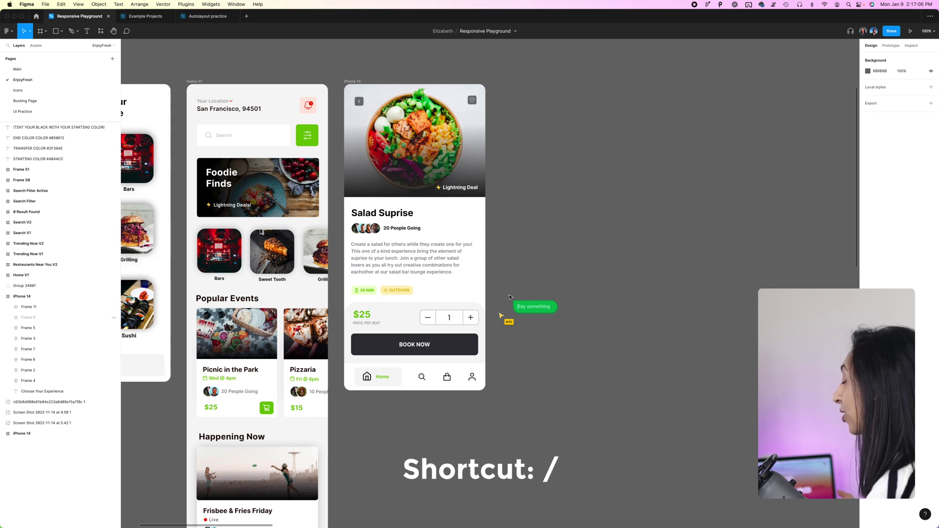
pyautogui.press('Escape')
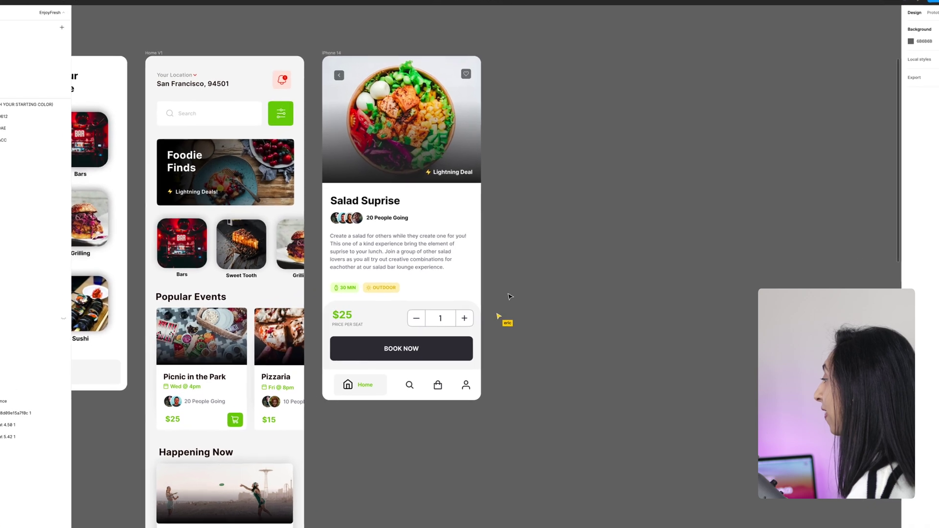
pyautogui.press('/')
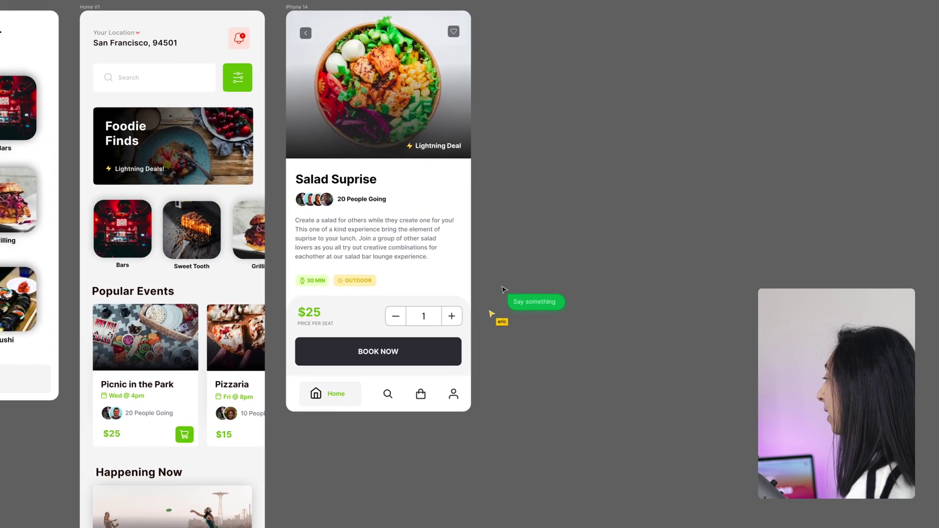
pyautogui.write('Thinking of')
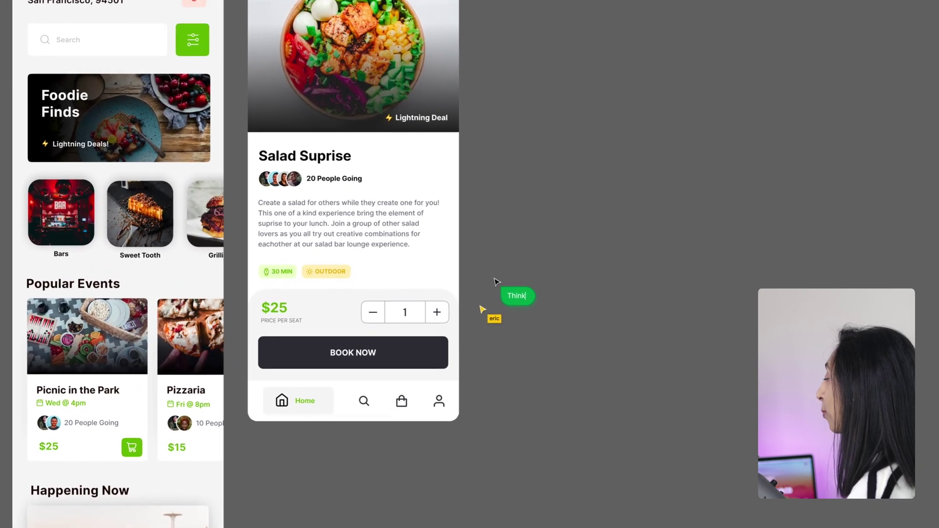
pyautogui.write(' making the ')
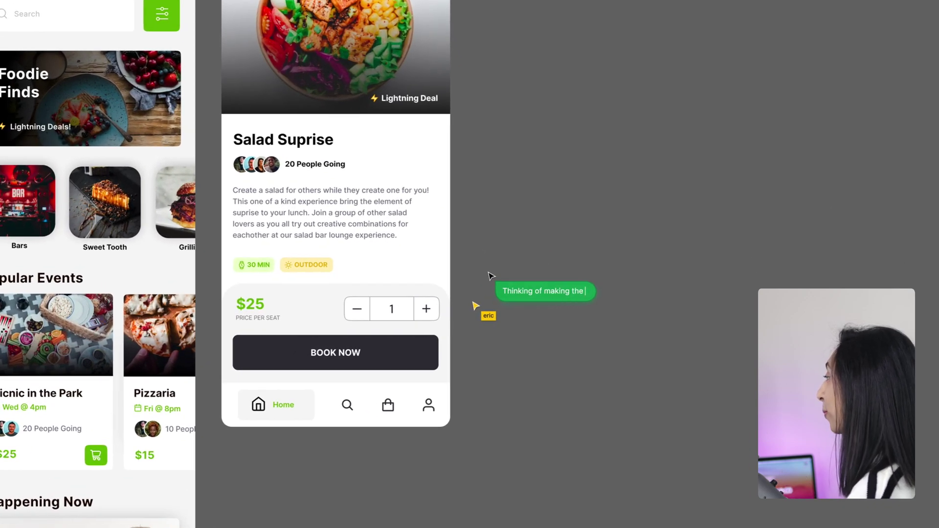
pyautogui.write('CTA green')
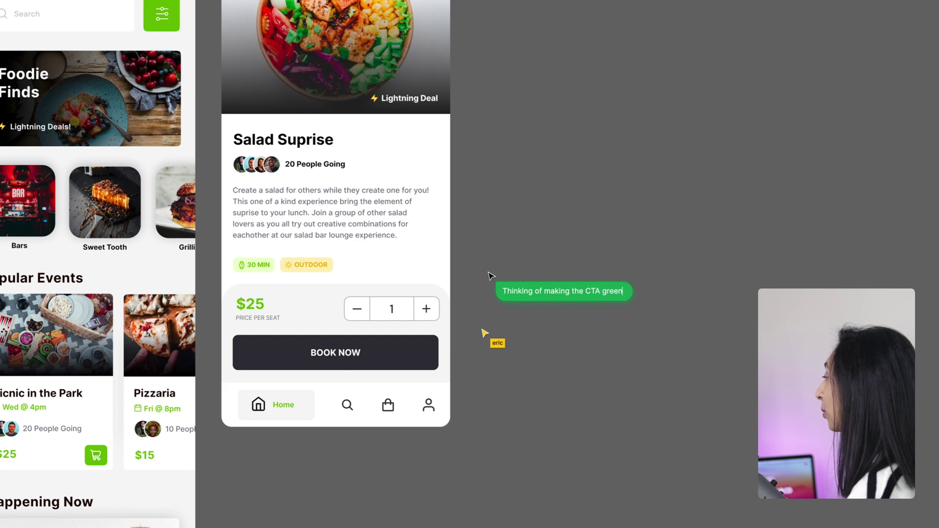
pyautogui.write('? WDYT')
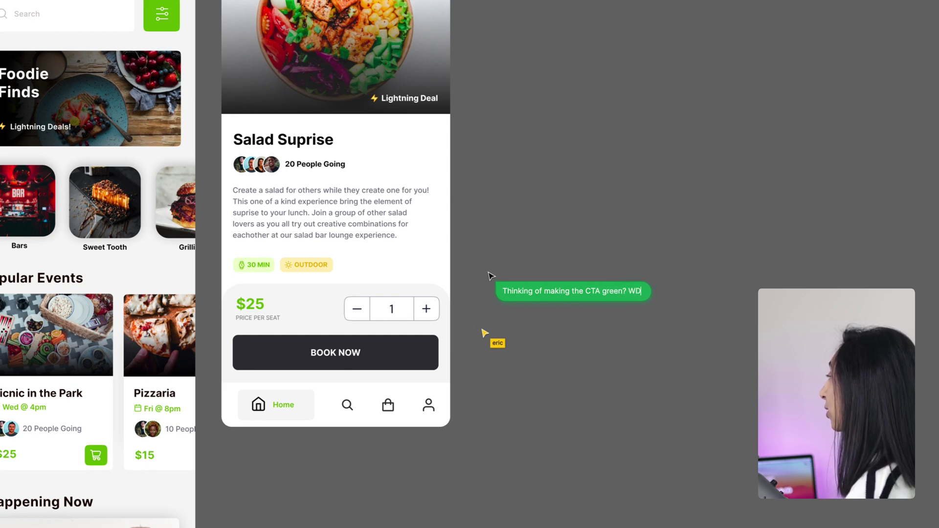
pyautogui.write('?')
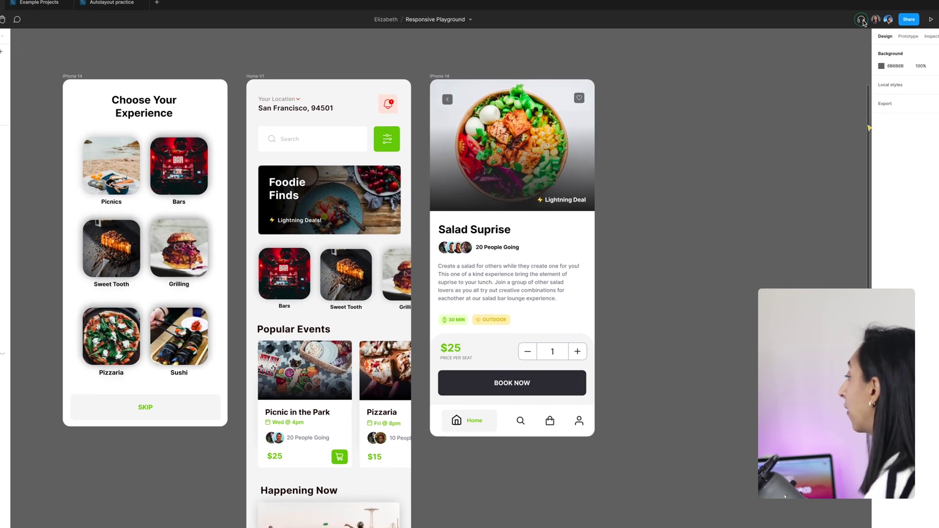
# - Join the audio call with the External Microphone (Built-in) input and the Default speakers
pyautogui.click(862, 20)
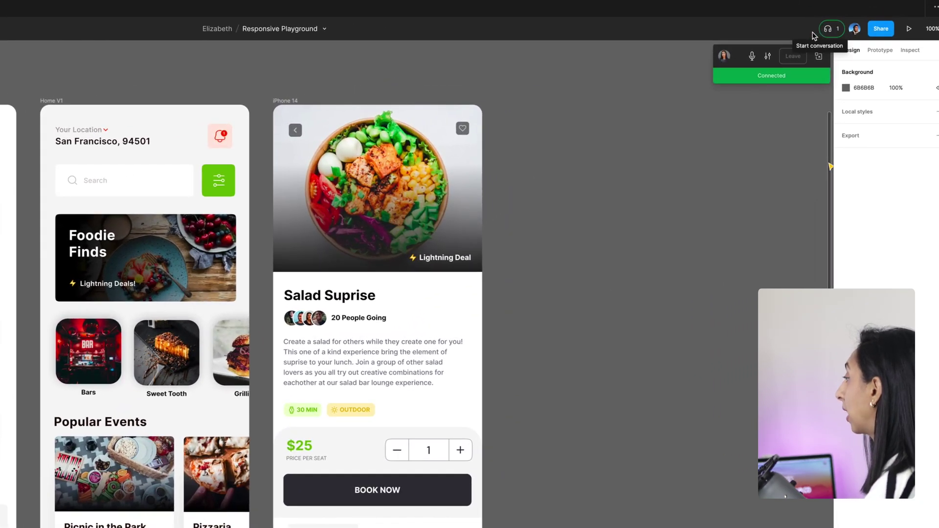
pyautogui.click(767, 57)
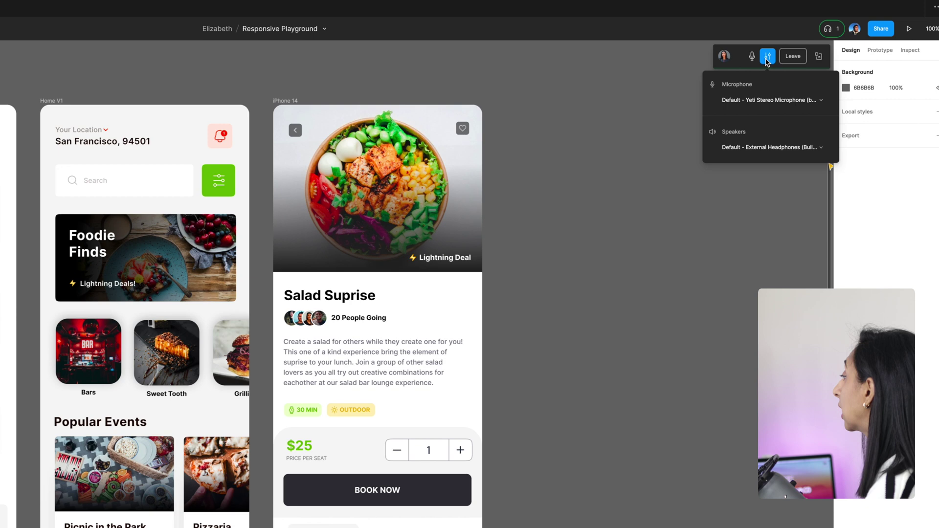
pyautogui.click(771, 100)
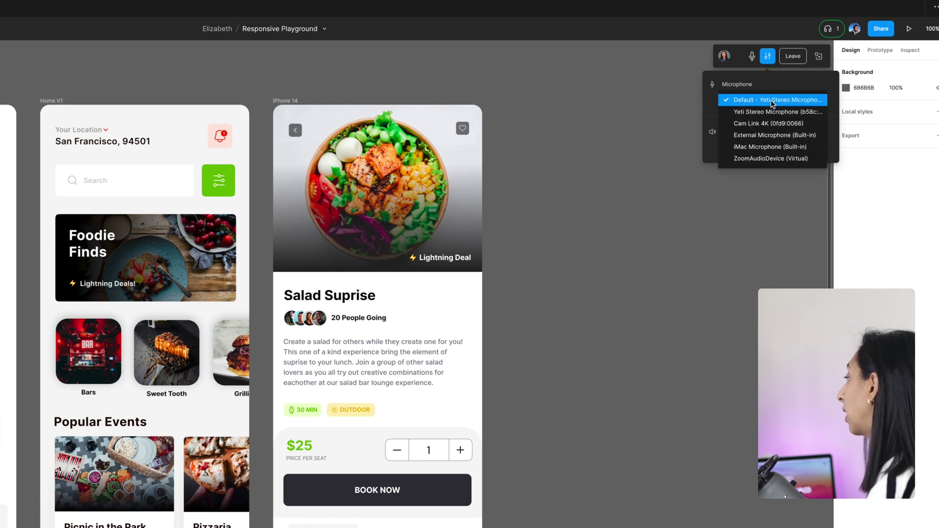
pyautogui.click(776, 136)
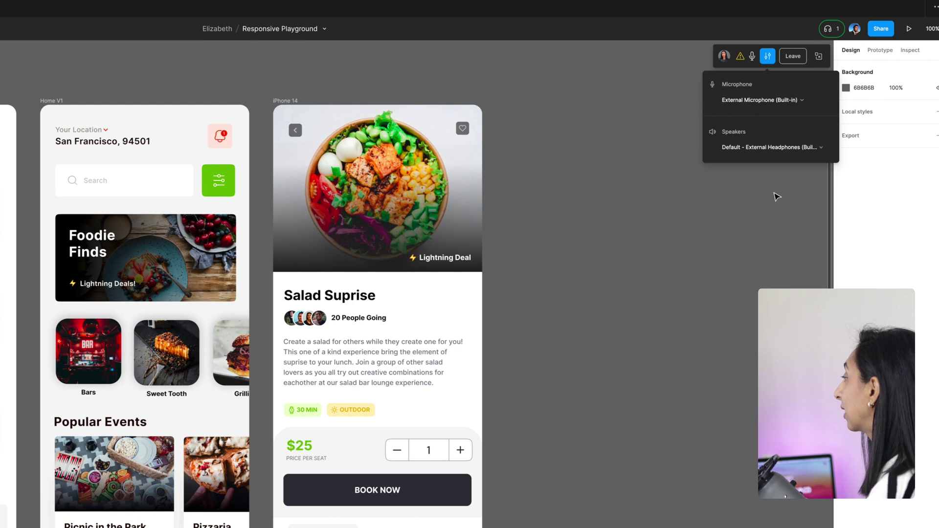
pyautogui.click(772, 147)
pyautogui.click(774, 146)
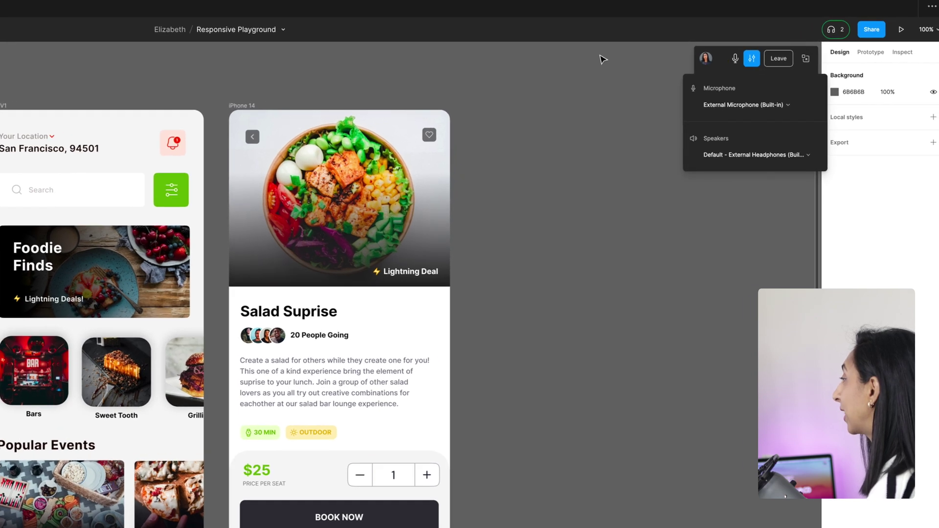
pyautogui.click(603, 58)
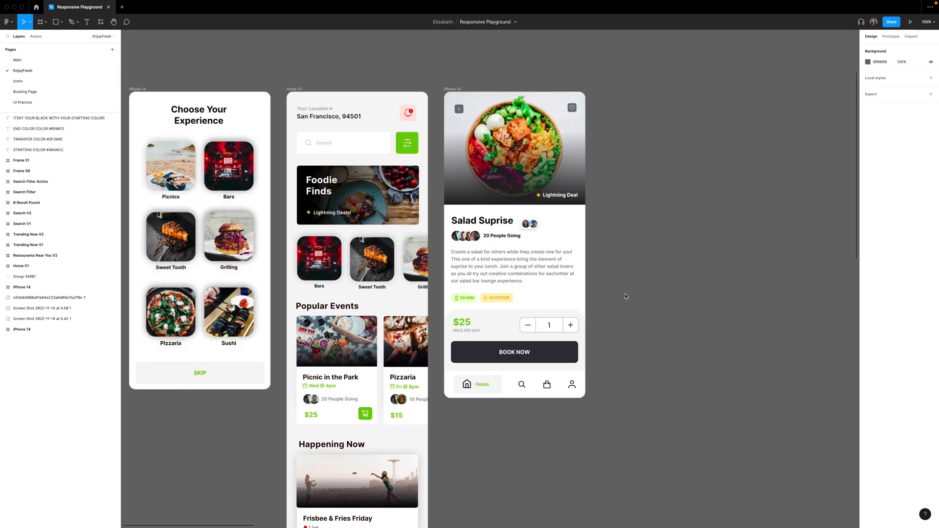
pyautogui.moveTo(532, 234); pyautogui.dragTo(381, 288)
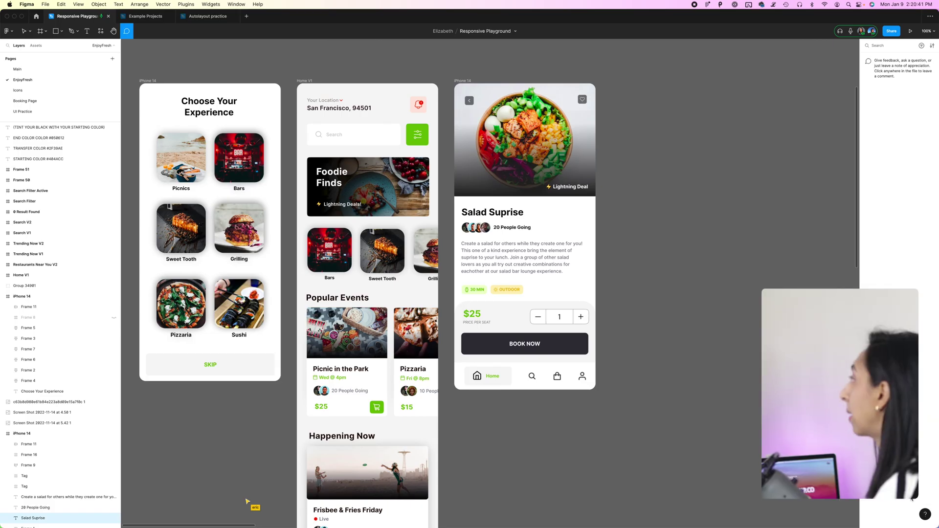
pyautogui.click(525, 256)
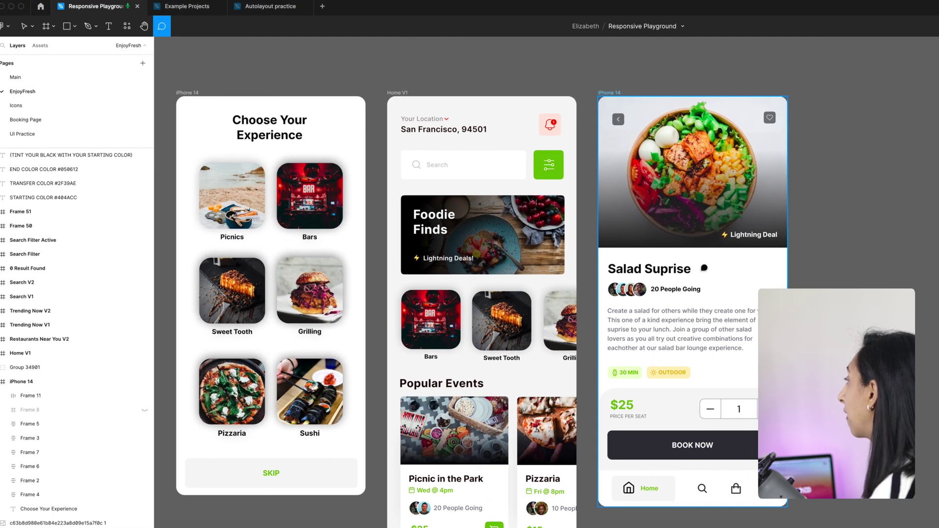
pyautogui.click(703, 269)
pyautogui.write("Let's make this wrap")
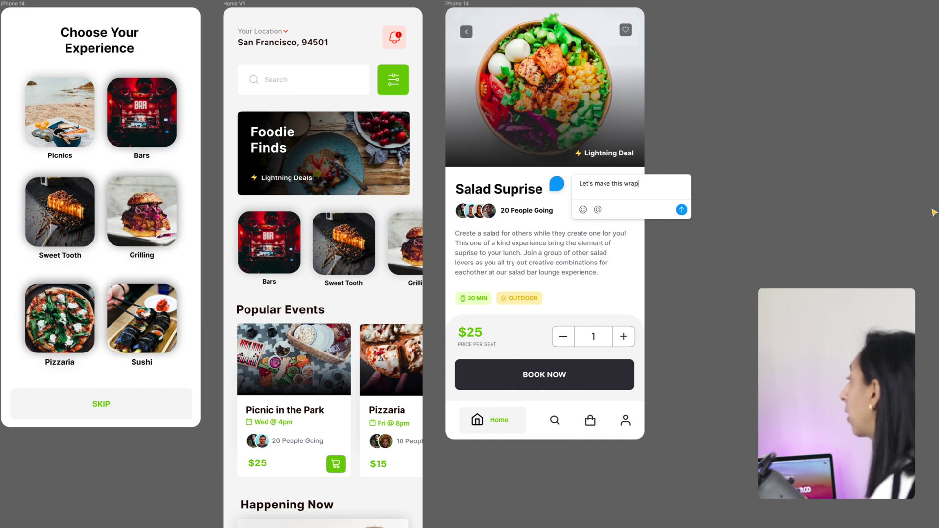
pyautogui.write(' instead of truncate ')
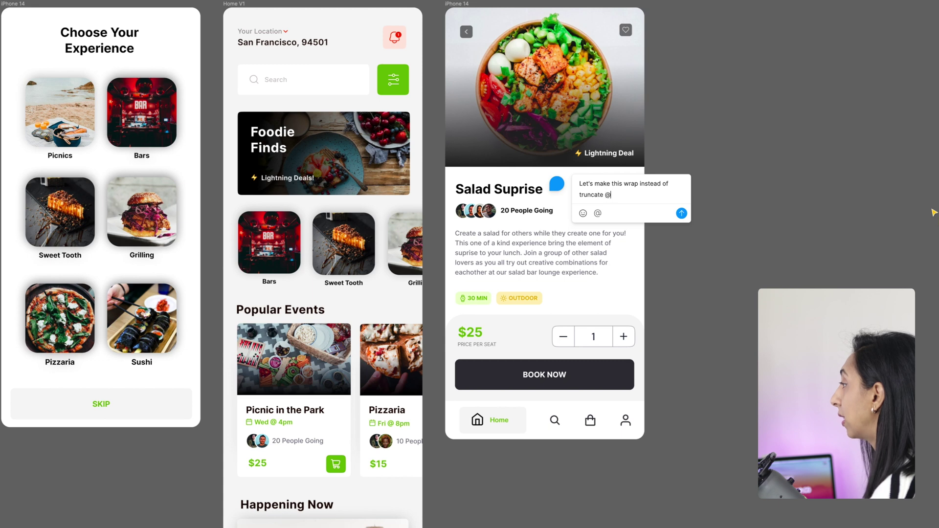
pyautogui.write('@eric')
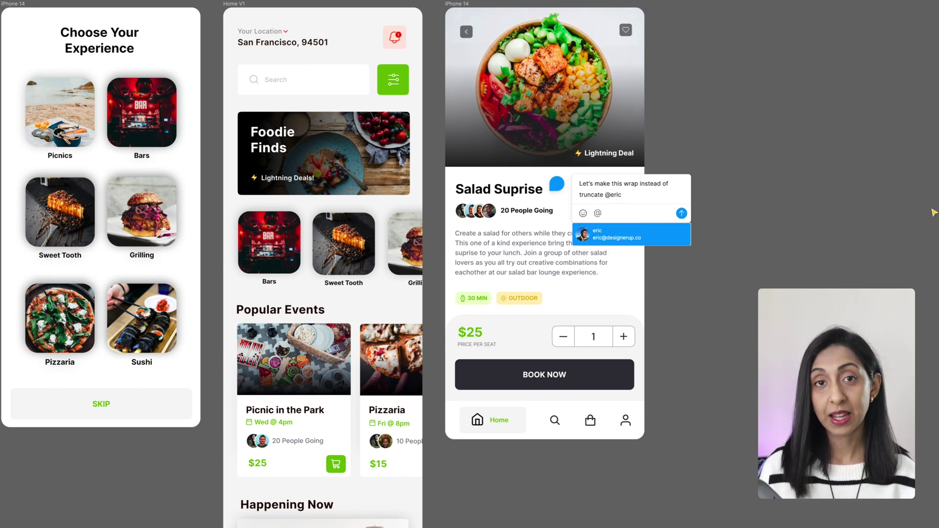
pyautogui.click(646, 236)
pyautogui.click(683, 213)
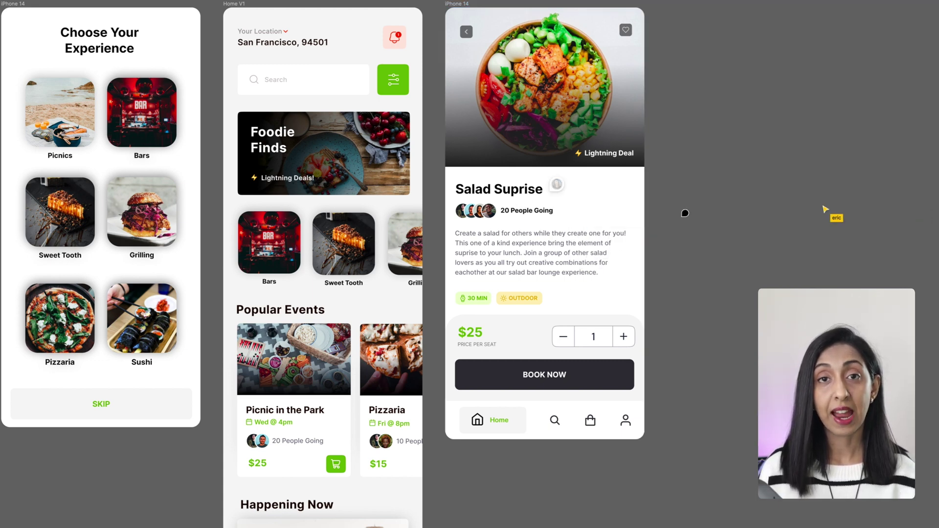
# - Reply 'Awesome!' in the Salad Suprise thread and react 🔥 to the 'Will do!' reply
pyautogui.moveTo(558, 184)
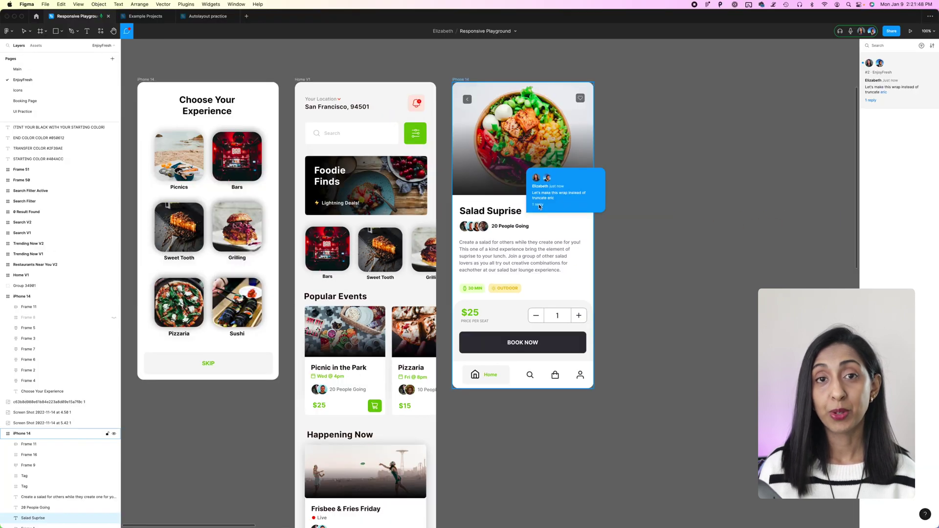
pyautogui.click(540, 207)
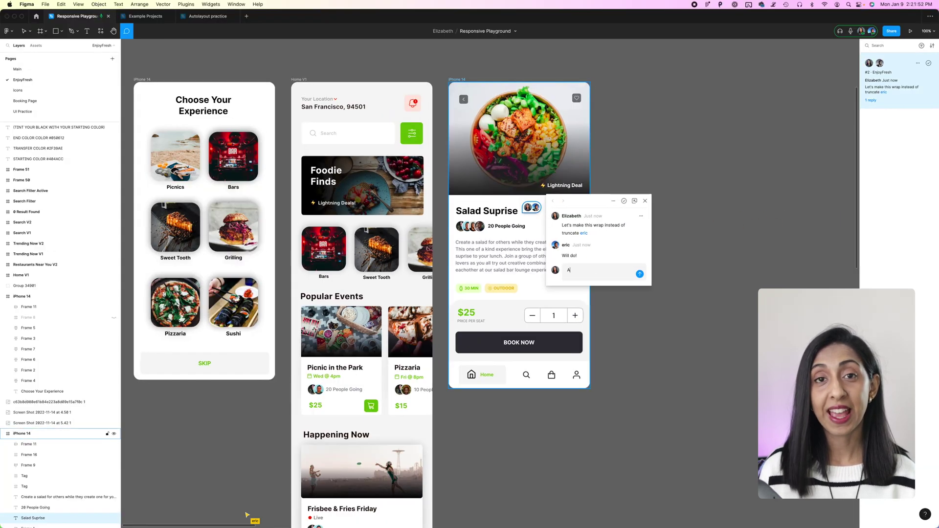
pyautogui.write('Awesome!')
pyautogui.press('Return')
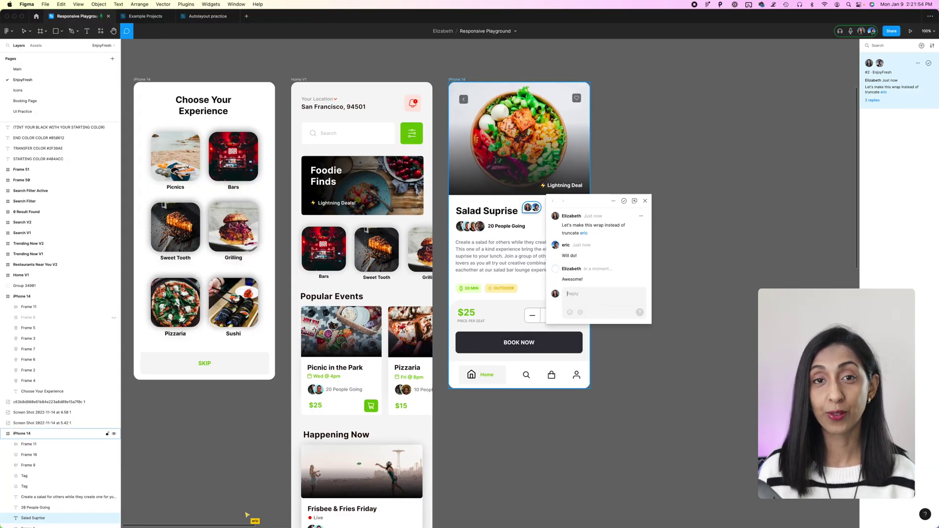
pyautogui.click(642, 256)
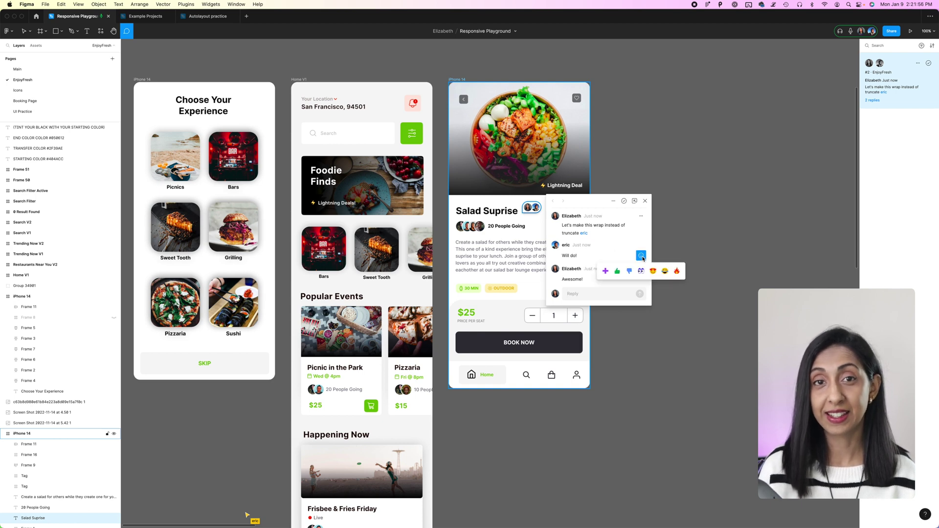
pyautogui.click(679, 271)
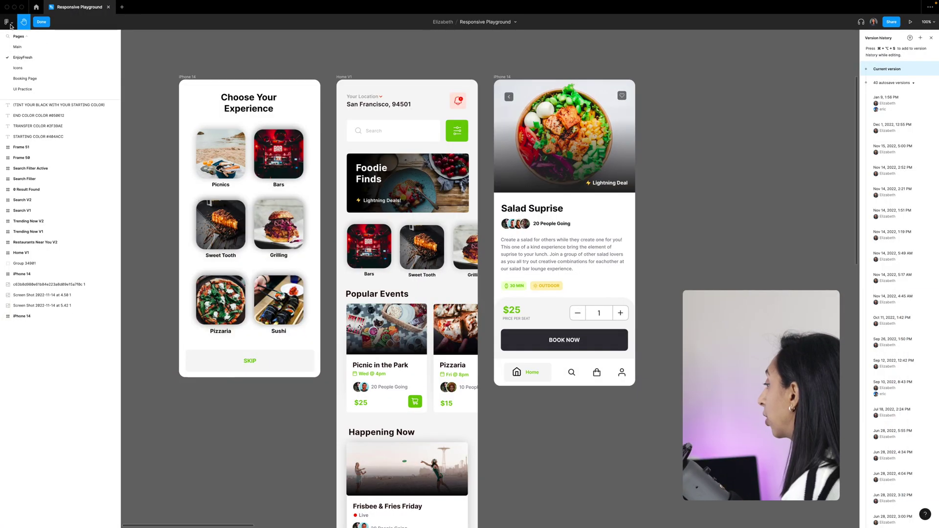
# - Open version history and preview the Nov 14, 2022, 2:21 PM autosave with its options menu
pyautogui.click(516, 23)
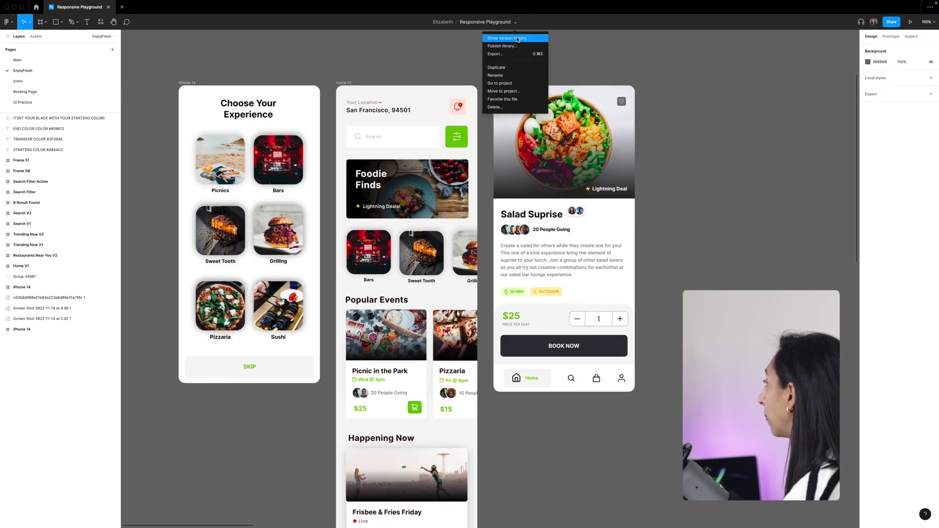
pyautogui.click(518, 39)
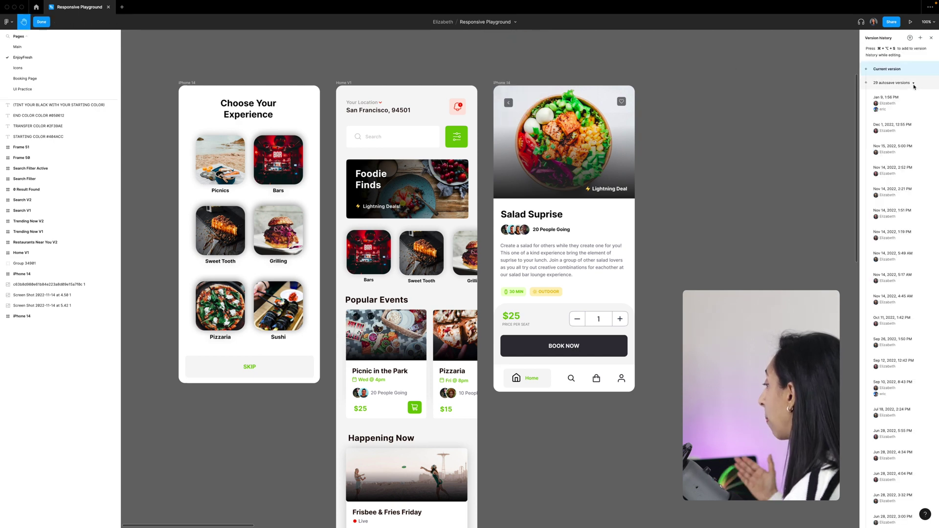
pyautogui.click(913, 84)
pyautogui.click(913, 83)
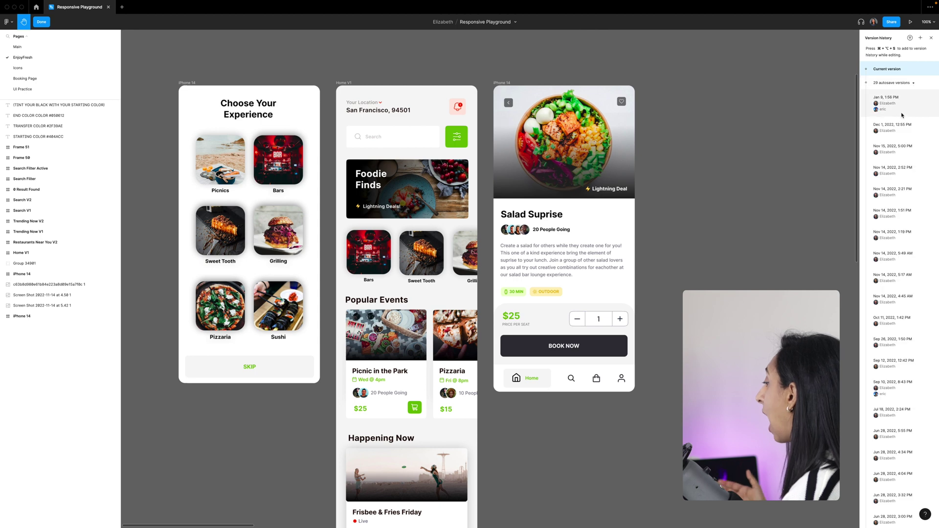
pyautogui.scroll(-2, 903, 105)
pyautogui.scroll(2, 903, 104)
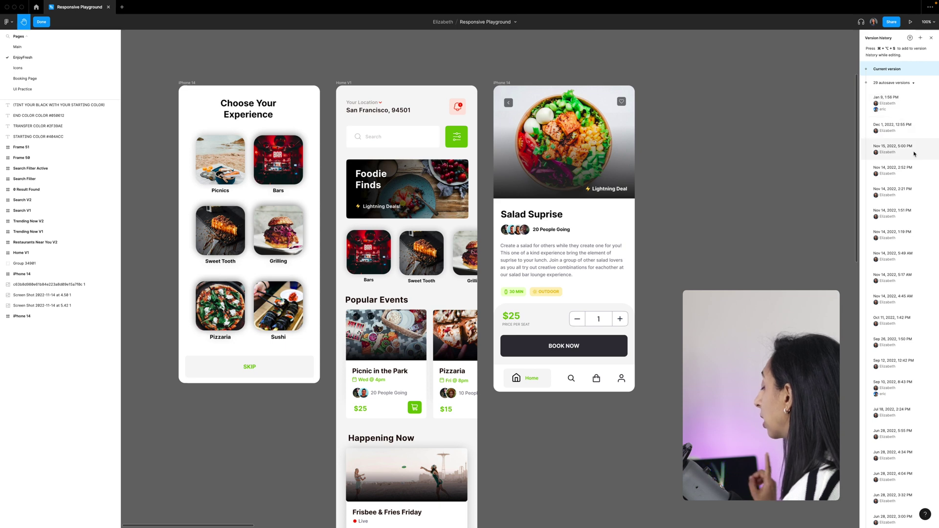
pyautogui.scroll(-1, 910, 147)
pyautogui.click(912, 190)
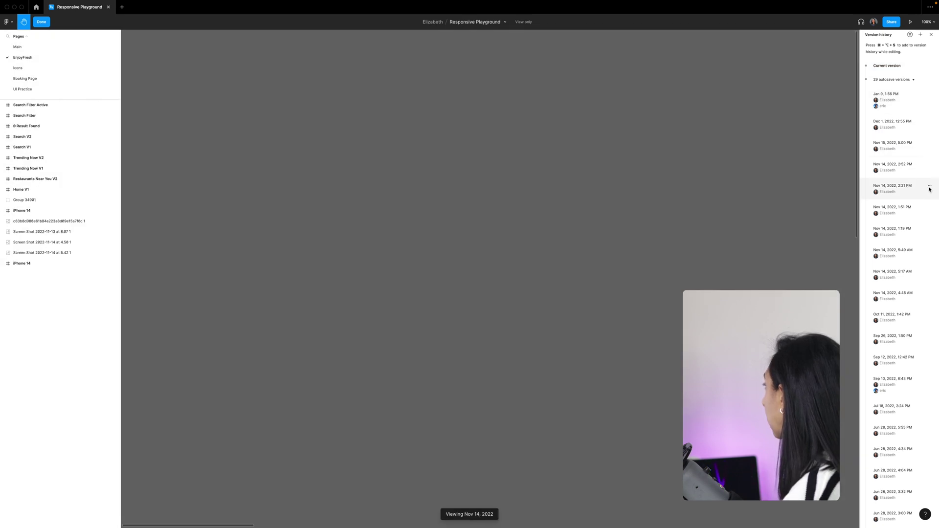
pyautogui.click(931, 188)
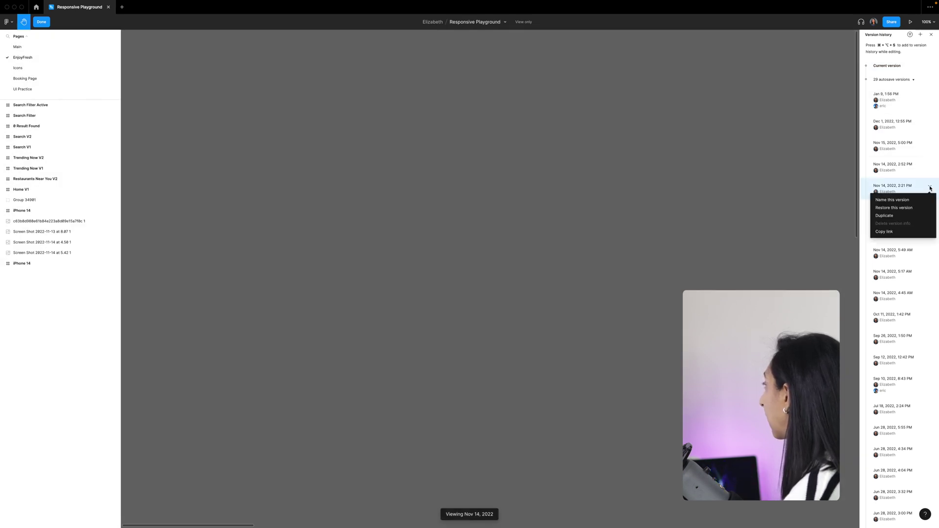
# - Name the Nov 14 version 'CTA button Change', described 'Added the Green CTA color to explore'
pyautogui.click(906, 200)
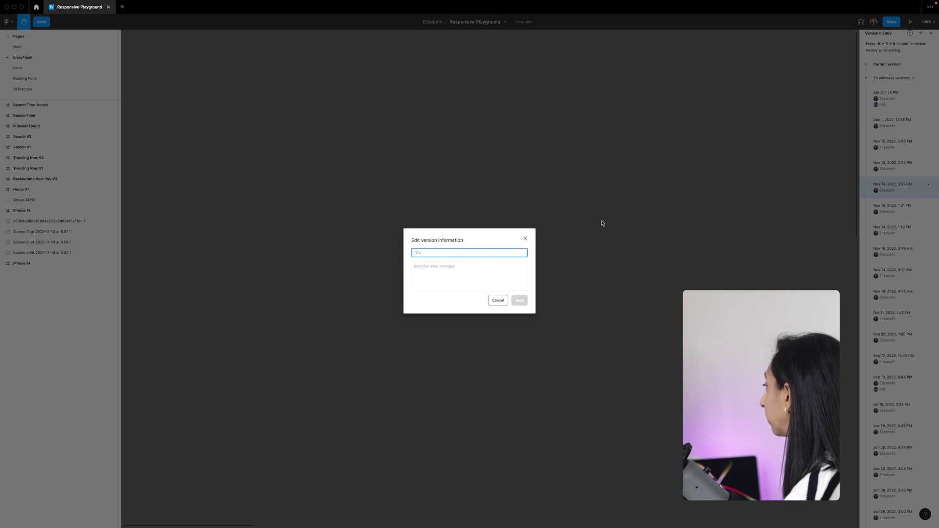
pyautogui.write('CTA button')
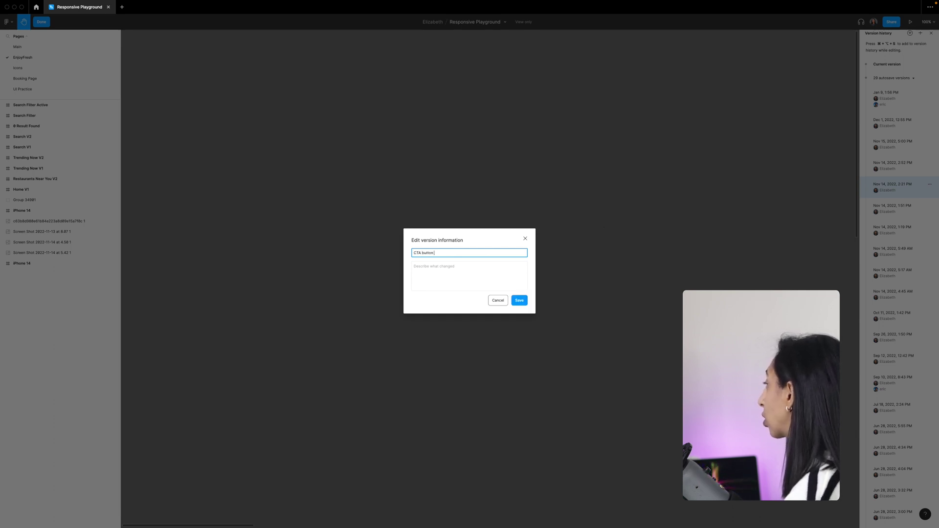
pyautogui.click(458, 273)
pyautogui.write('A')
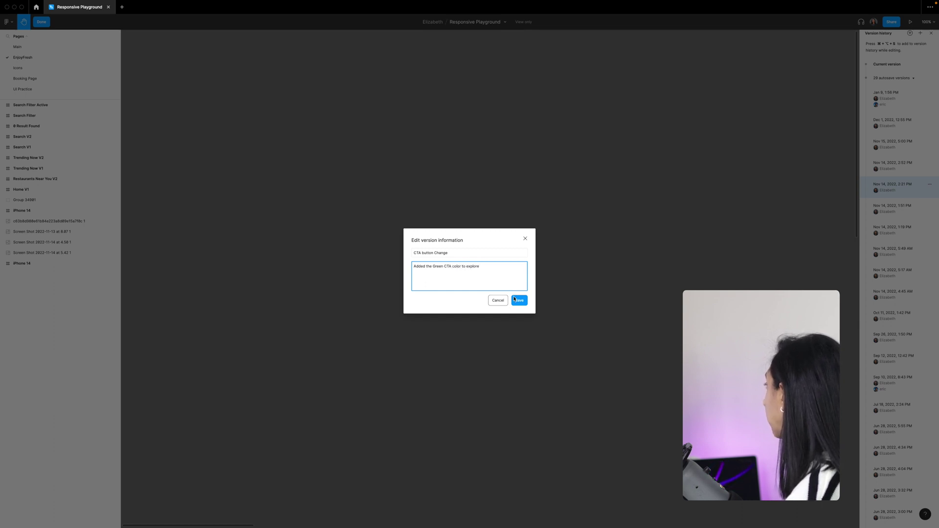
pyautogui.click(519, 301)
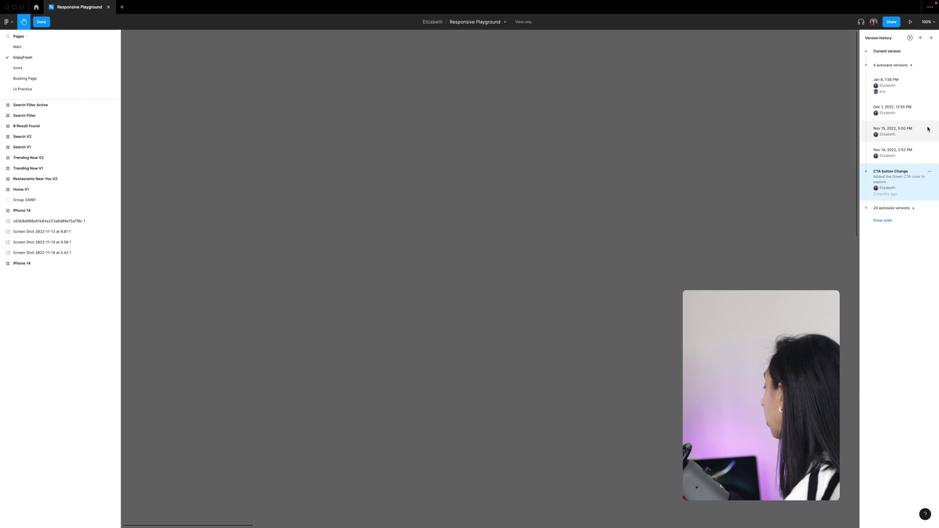
# - Load older versions and copy the link to the 'CTA button Change' version
pyautogui.click(891, 221)
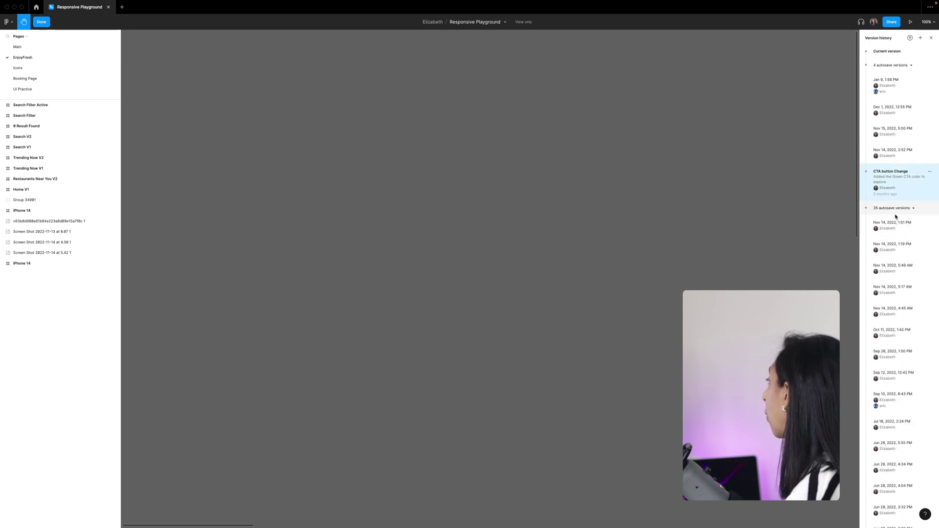
pyautogui.click(931, 172)
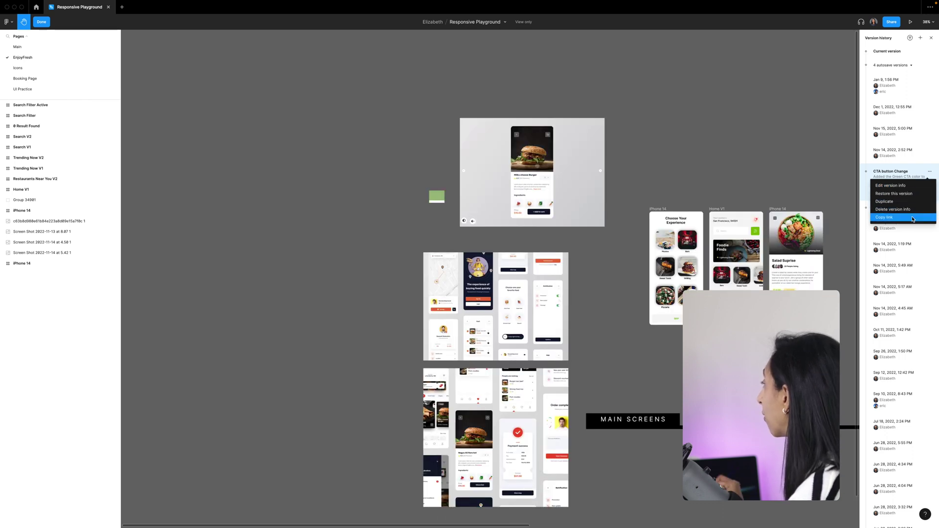
pyautogui.click(913, 218)
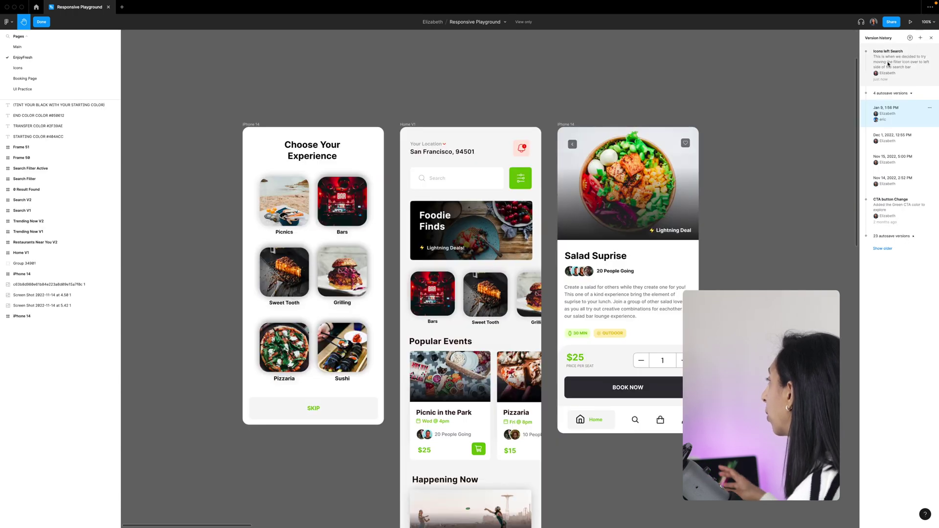
# - Preview the Icons left Search version, then switch to the Jan 9, 2:25 PM version
pyautogui.click(889, 63)
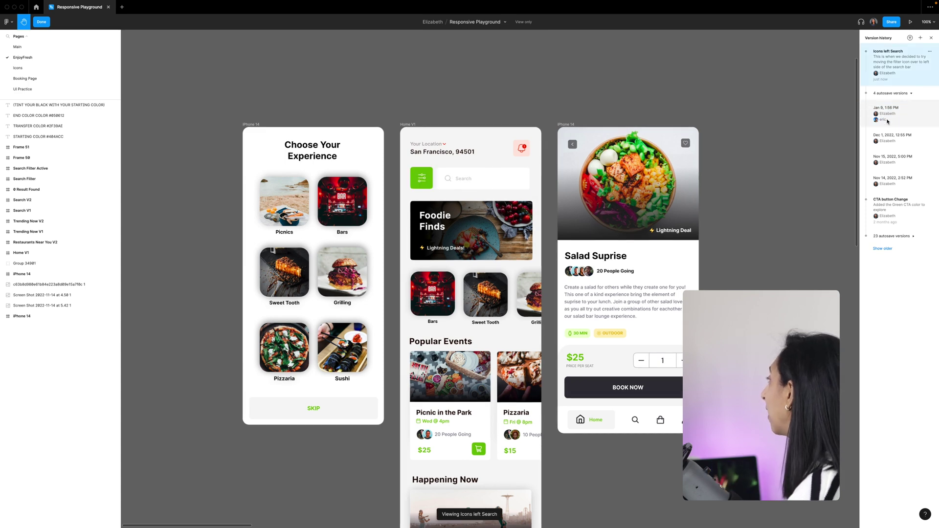
pyautogui.click(889, 121)
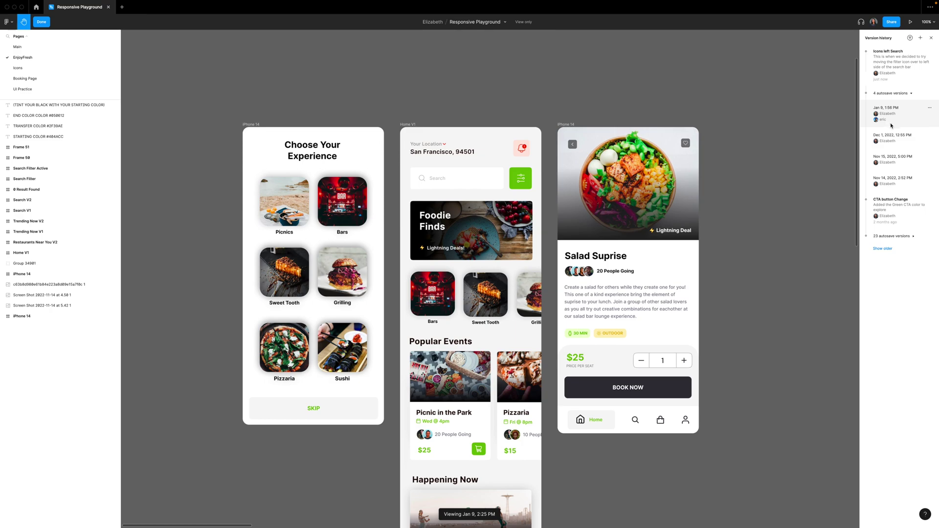
pyautogui.click(890, 181)
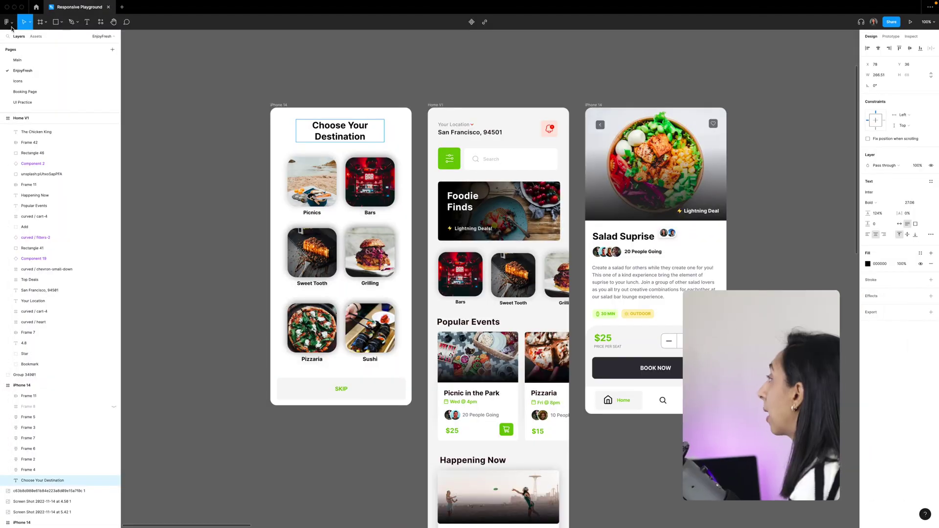
# - Save the current design to version history as 'Changed the main title'
pyautogui.click(8, 22)
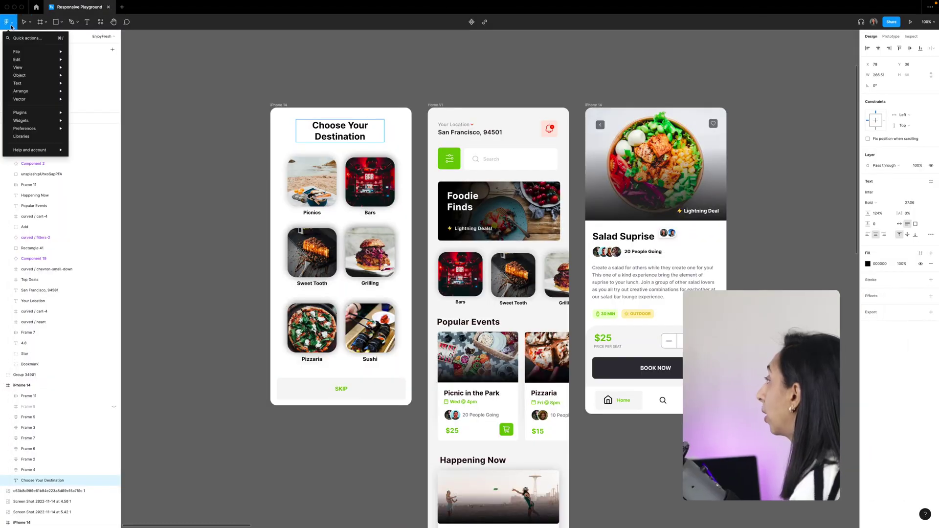
pyautogui.moveTo(22, 55)
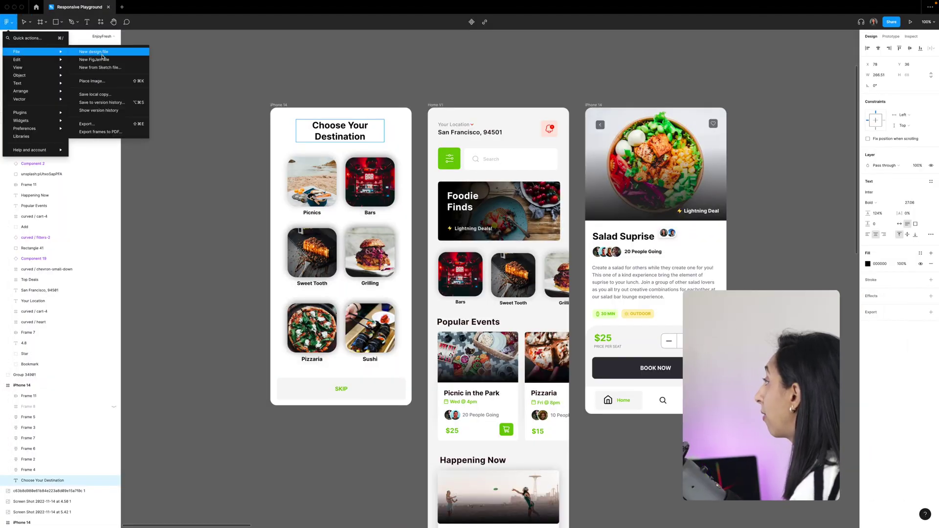
pyautogui.click(107, 103)
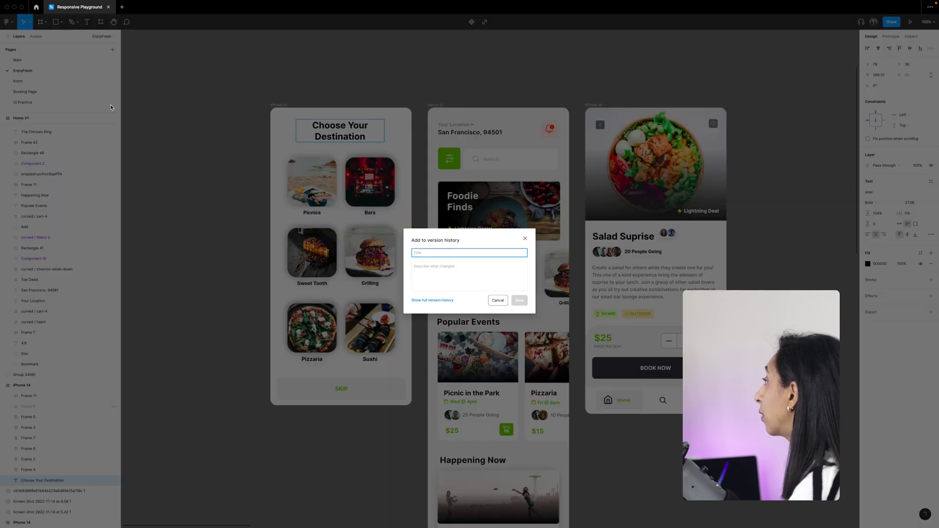
pyautogui.write('C')
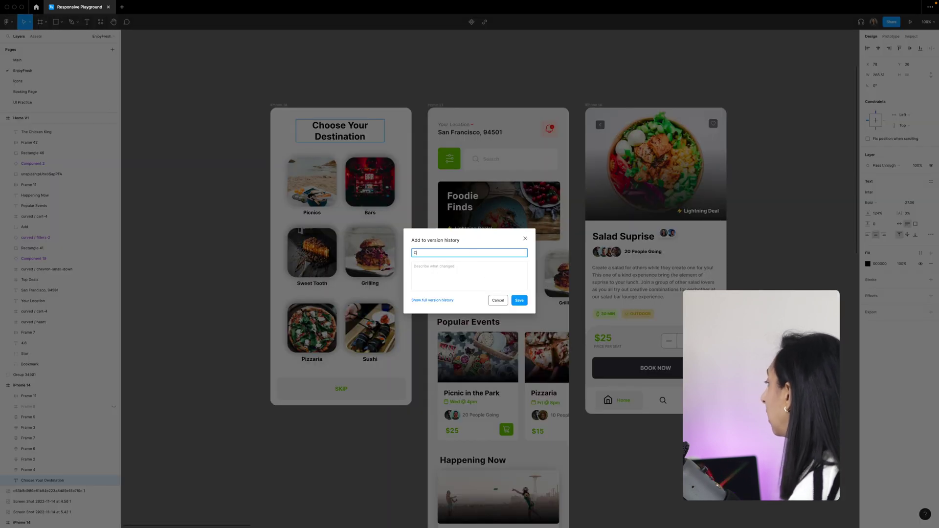
pyautogui.write('hanged the main title')
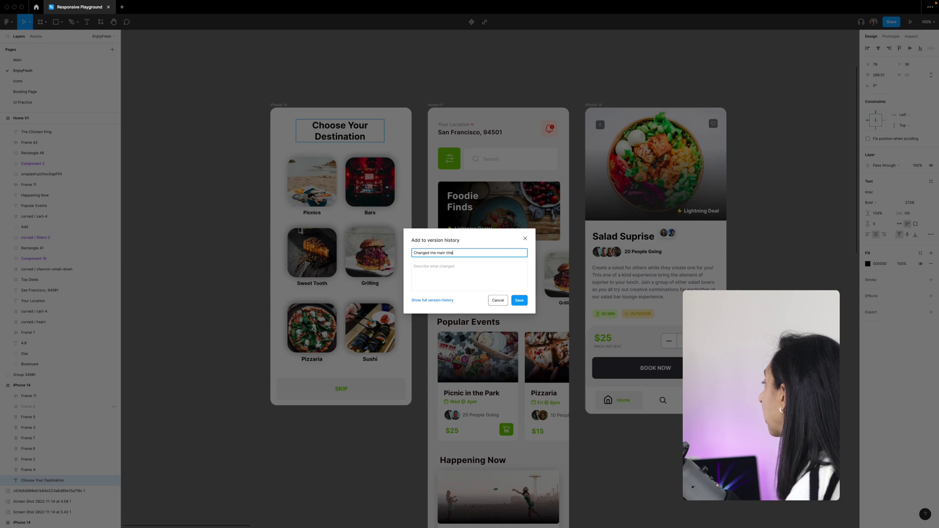
pyautogui.press('Return')
# - Reopen the version history to see 'Changed the main title' at the top
pyautogui.click(10, 22)
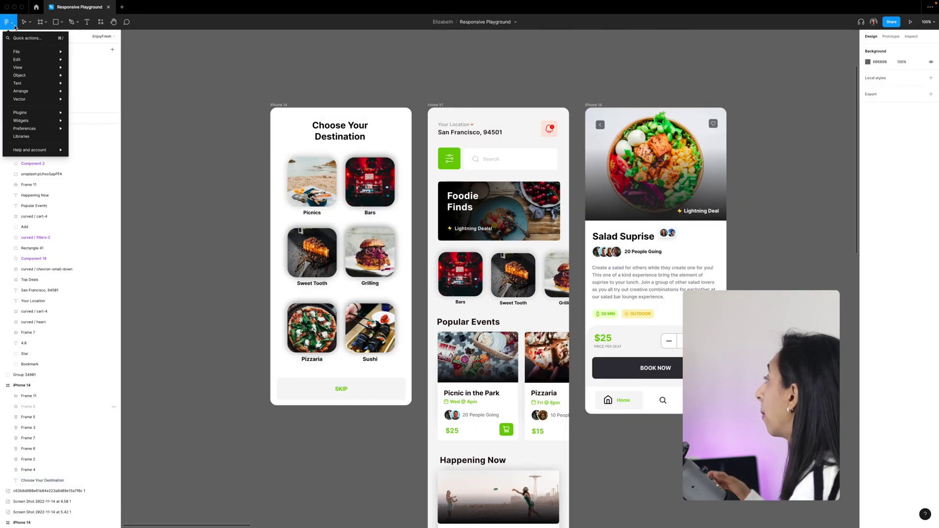
pyautogui.moveTo(34, 51)
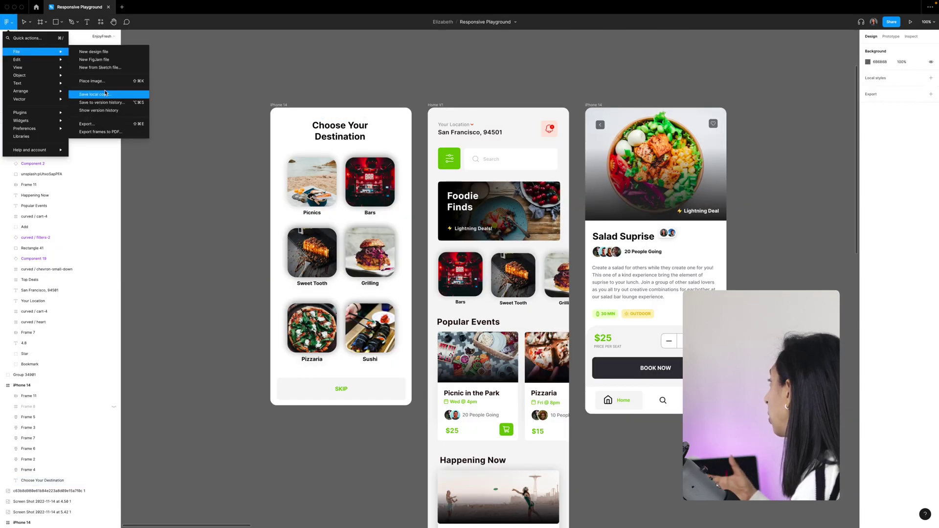
pyautogui.click(103, 111)
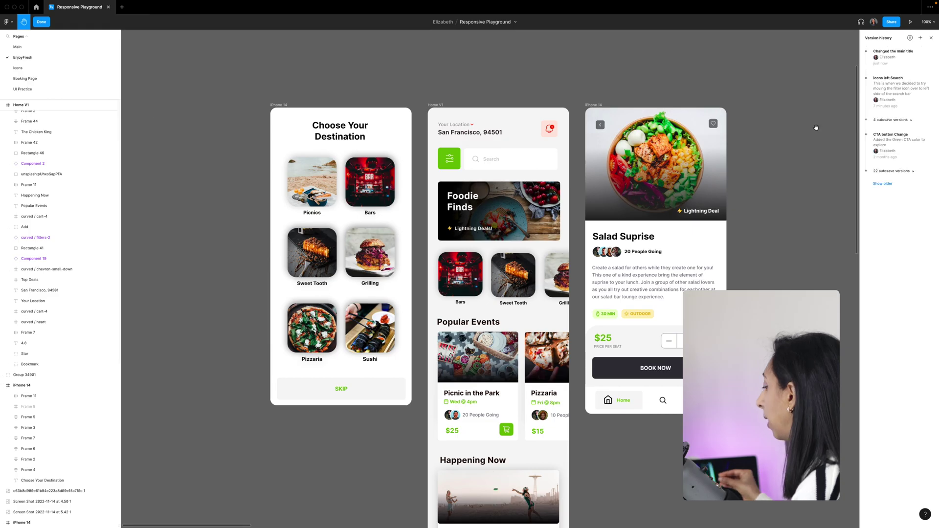